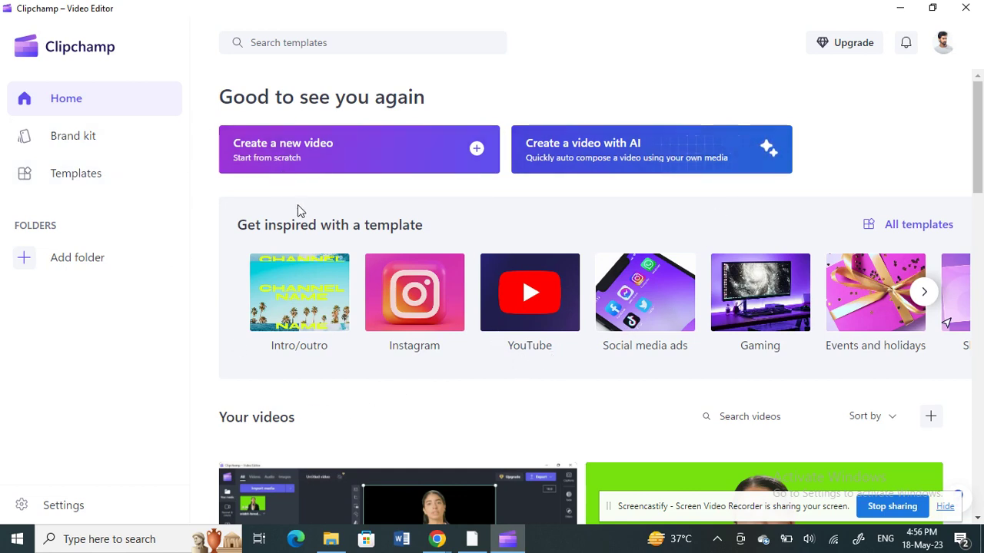
# Start a new Untitled video project from the Clipchamp home page.
pyautogui.click(292, 153)
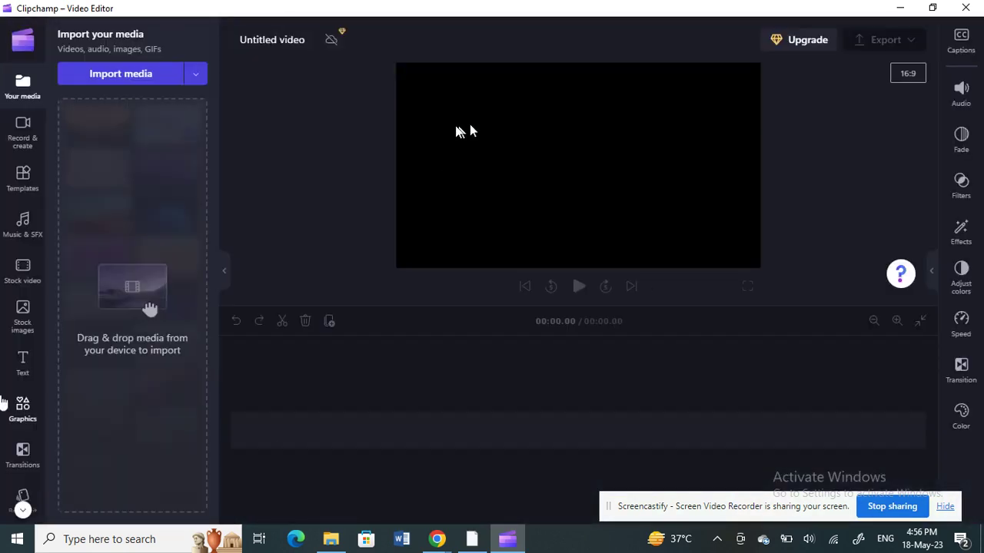
# Import the mixkit green-screen reporter MP4 from Downloads and place it on the timeline.
pyautogui.click(331, 541)
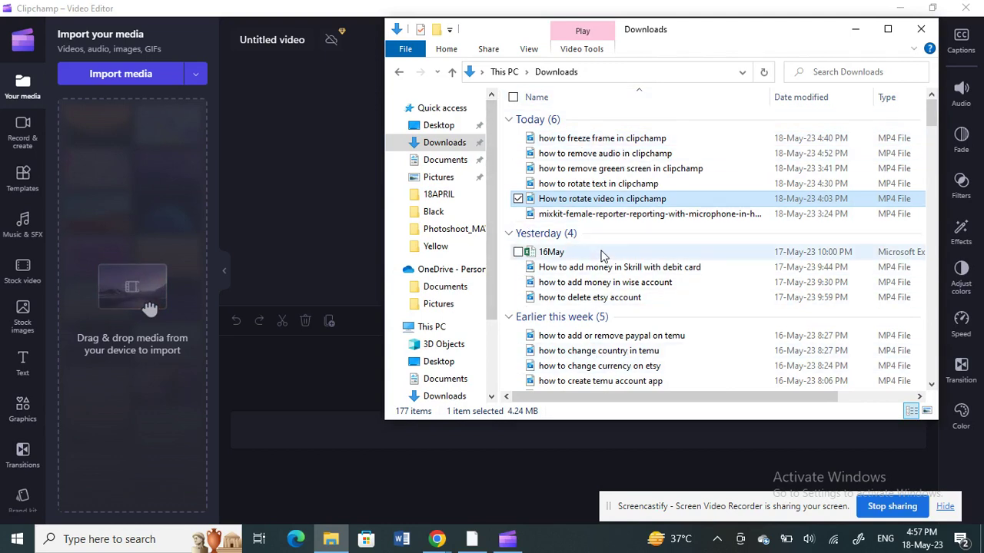
pyautogui.click(582, 215)
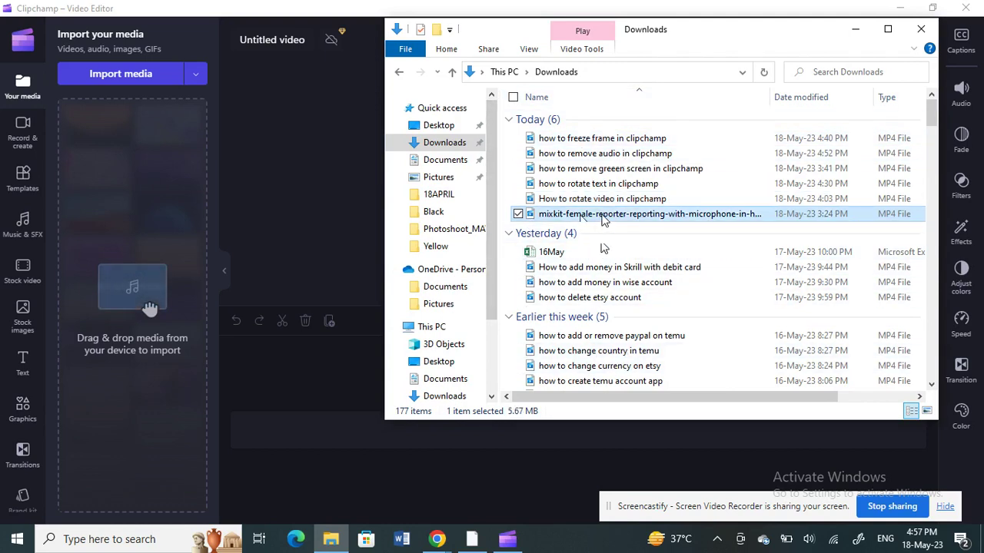
pyautogui.moveTo(603, 220); pyautogui.dragTo(130, 186)
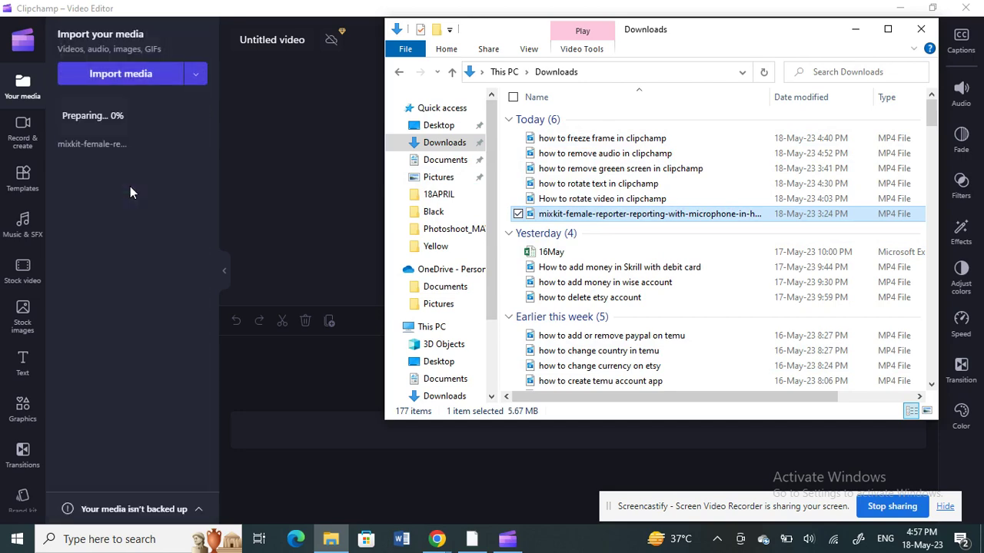
pyautogui.moveTo(79, 118); pyautogui.dragTo(282, 437)
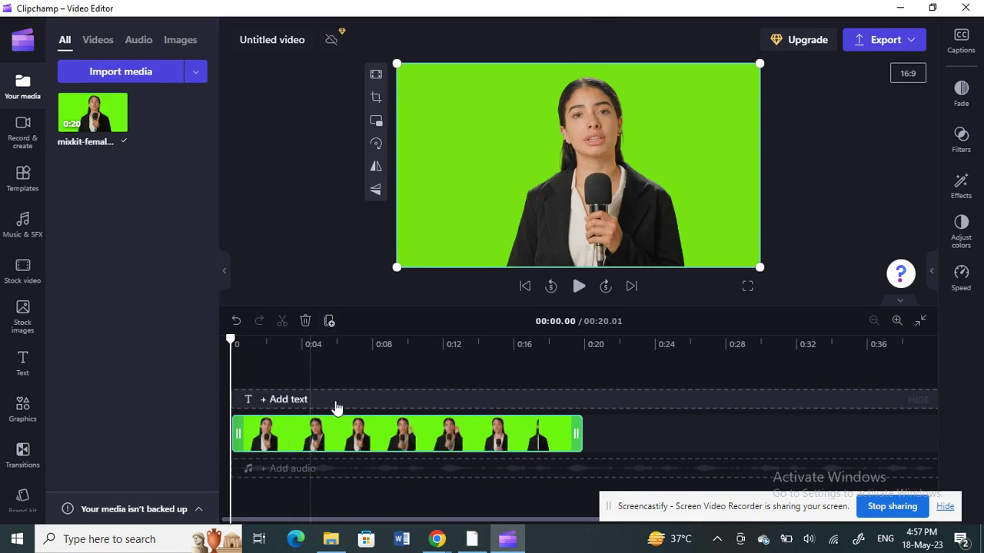
# Trim the reporter clip's start and move it to 0:00, leaving it 18.75 seconds long.
pyautogui.click(238, 434)
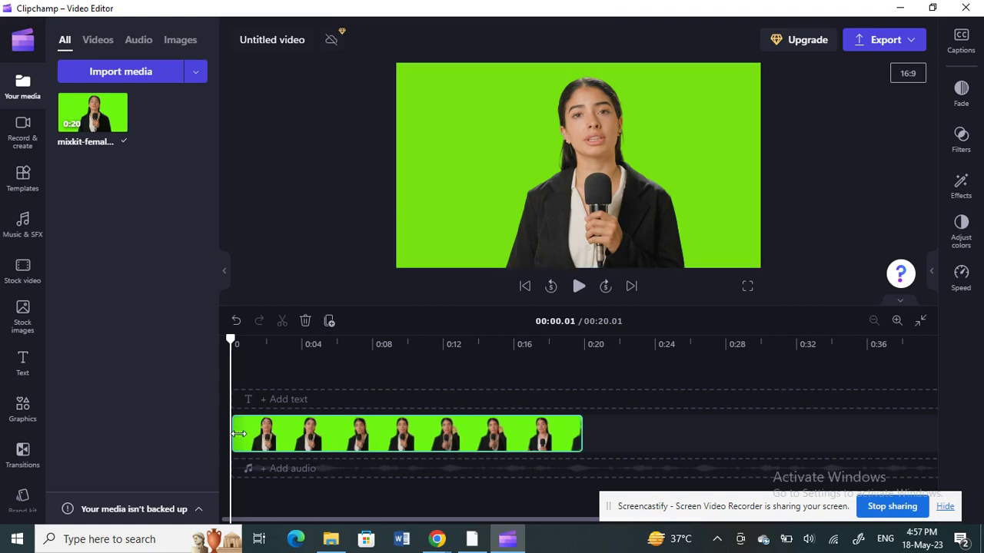
pyautogui.moveTo(238, 434); pyautogui.dragTo(253, 429)
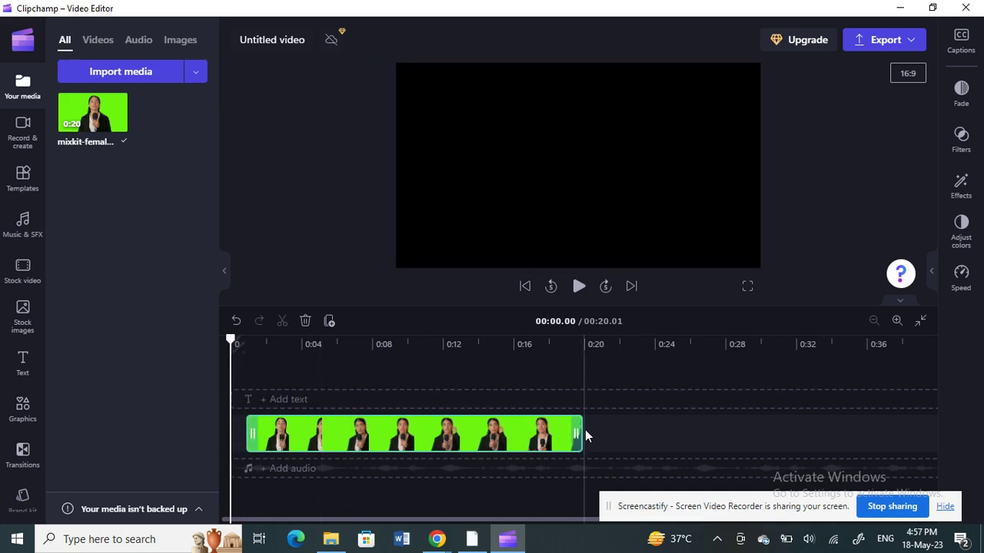
pyautogui.moveTo(579, 433); pyautogui.dragTo(574, 425)
pyautogui.moveTo(325, 439); pyautogui.dragTo(297, 435)
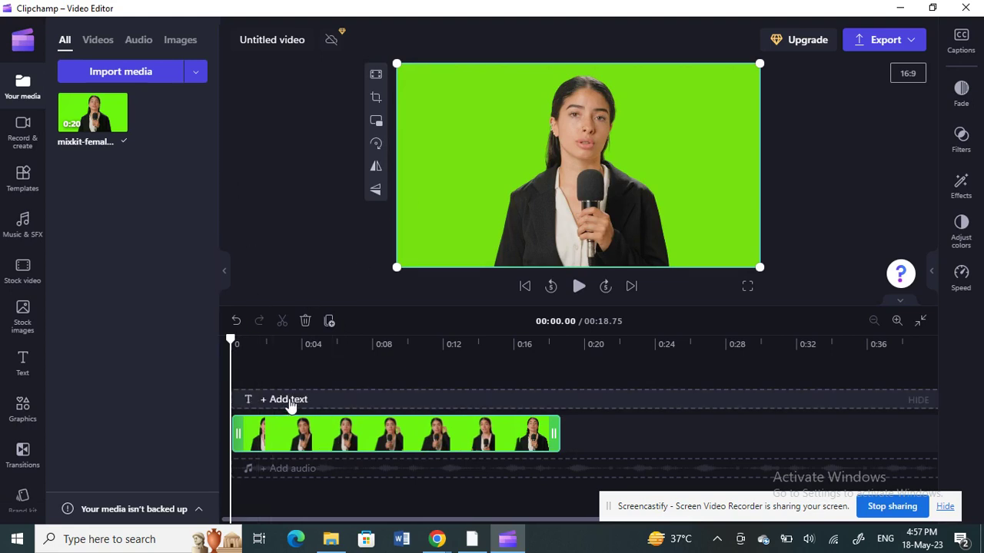
# Add a Plain text title over the clip and change its wording to 'My tiktok video'.
pyautogui.click(27, 372)
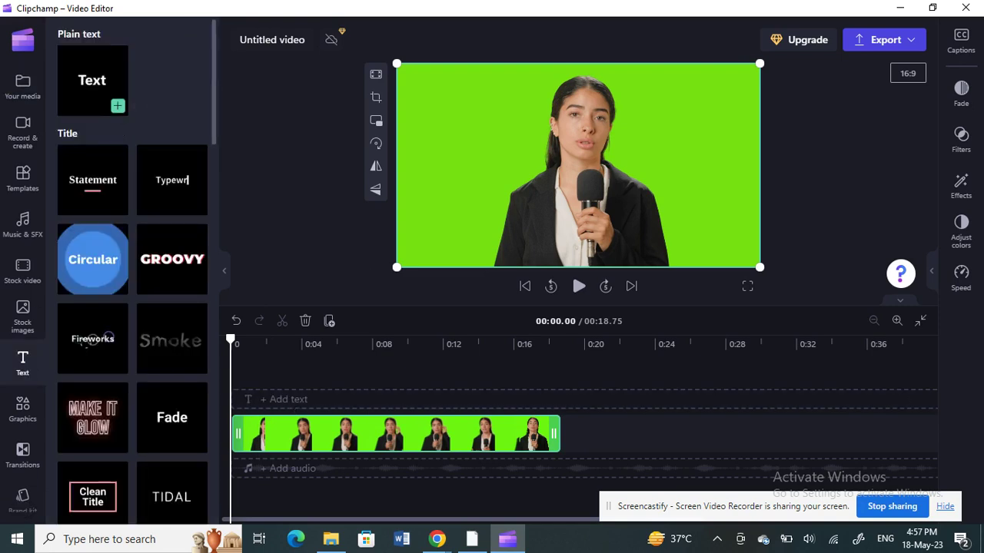
pyautogui.click(116, 107)
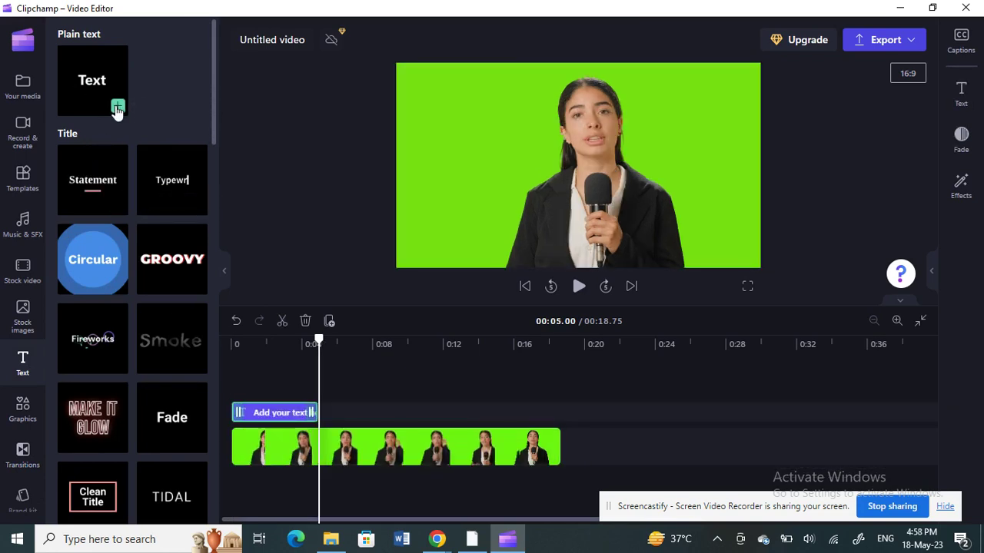
pyautogui.click(276, 413)
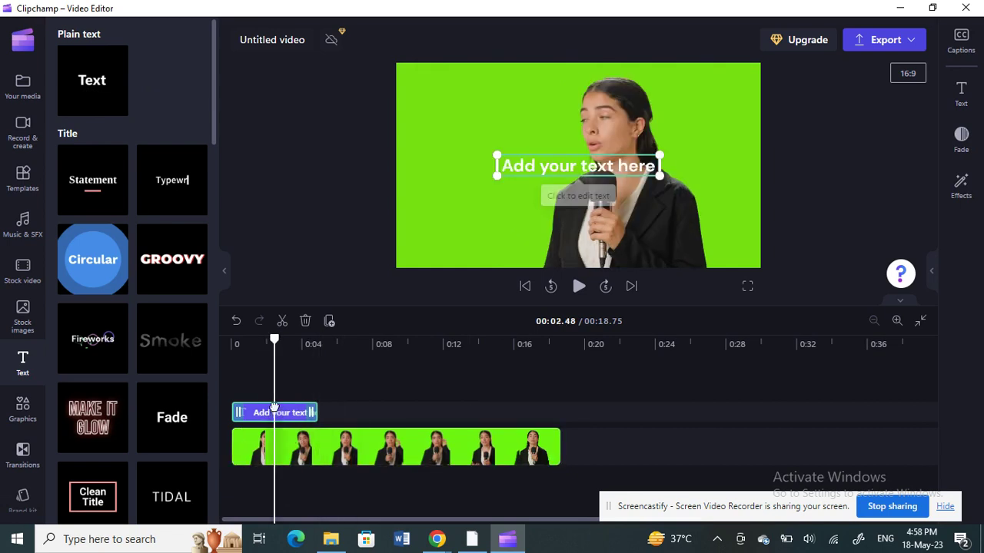
pyautogui.click(655, 165)
pyautogui.write('My')
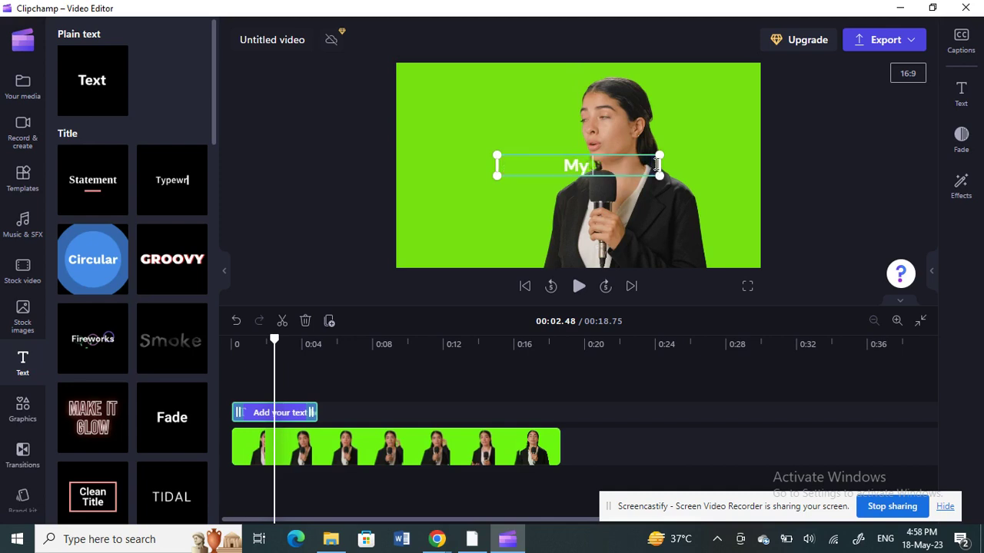
pyautogui.write(' tiktok')
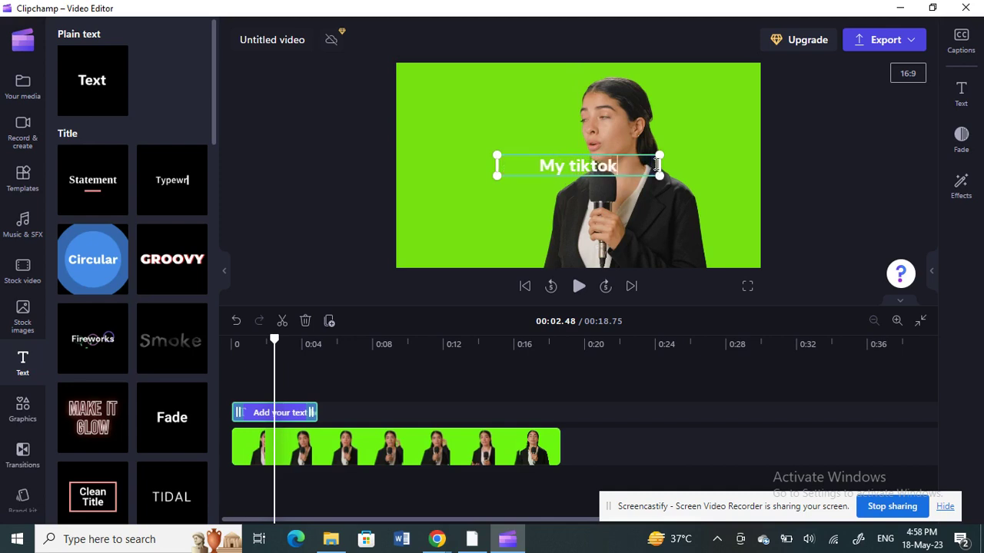
pyautogui.write(' video')
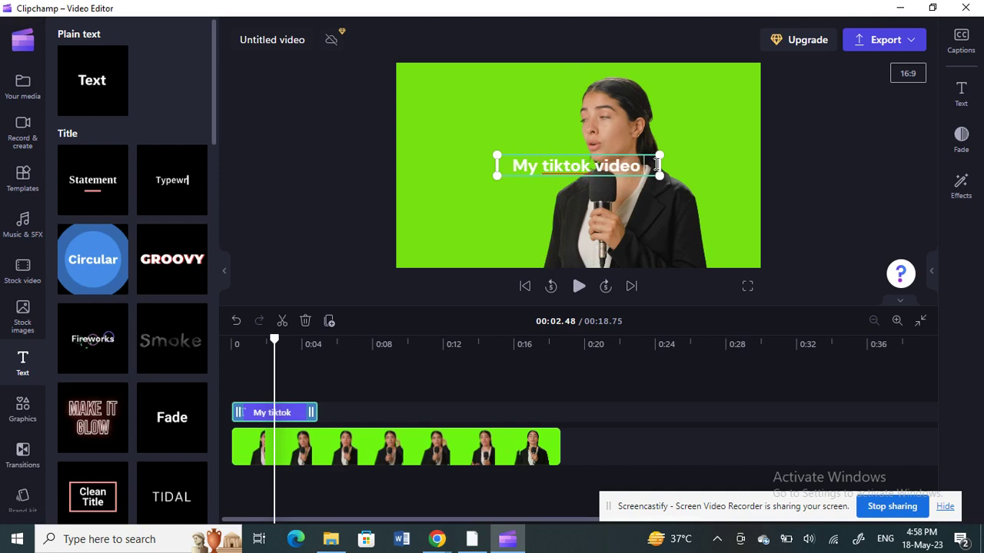
pyautogui.write(' new')
pyautogui.press('BackSpace')
pyautogui.press('BackSpace')
pyautogui.press('BackSpace')
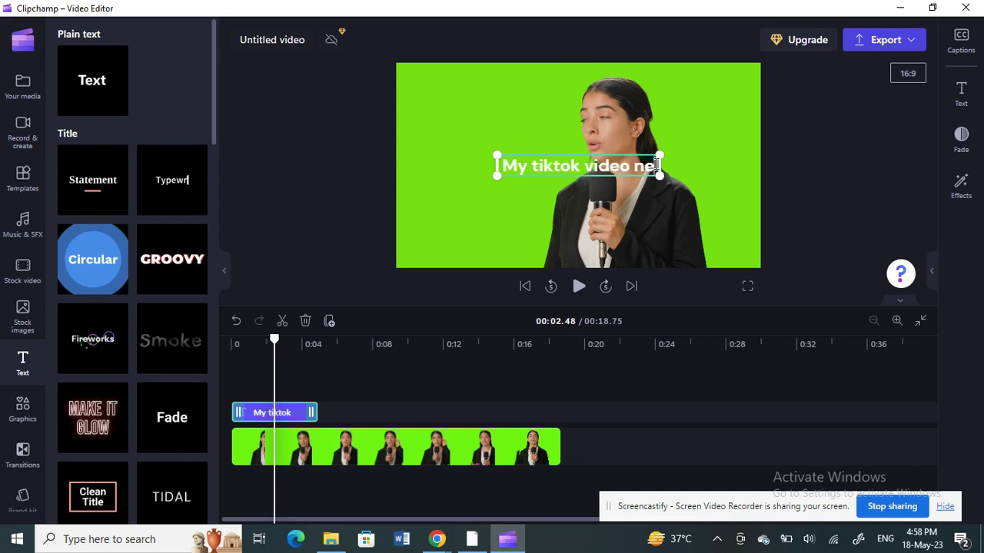
# Finish the title as 'My tiktok video out' and move it to the frame's bottom.
pyautogui.write('out')
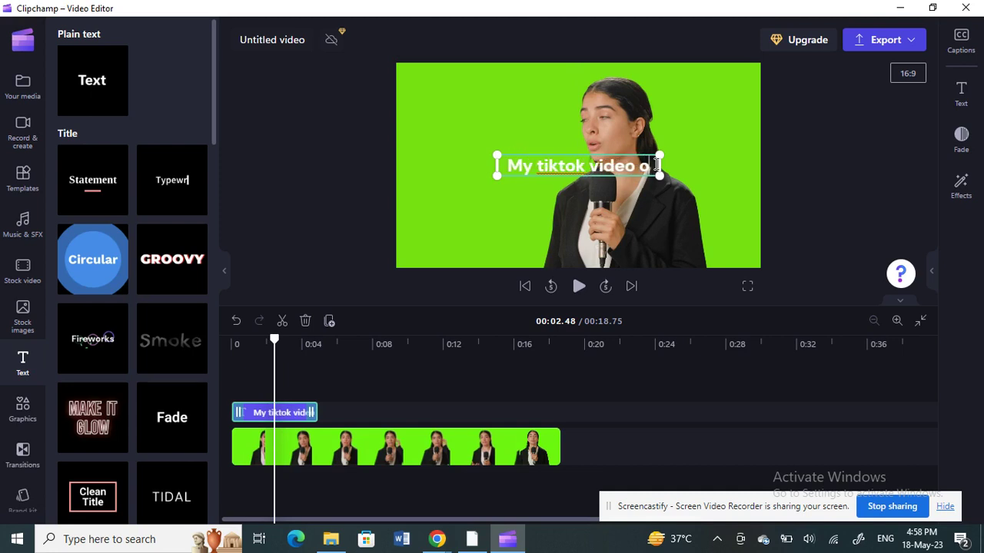
pyautogui.click(717, 203)
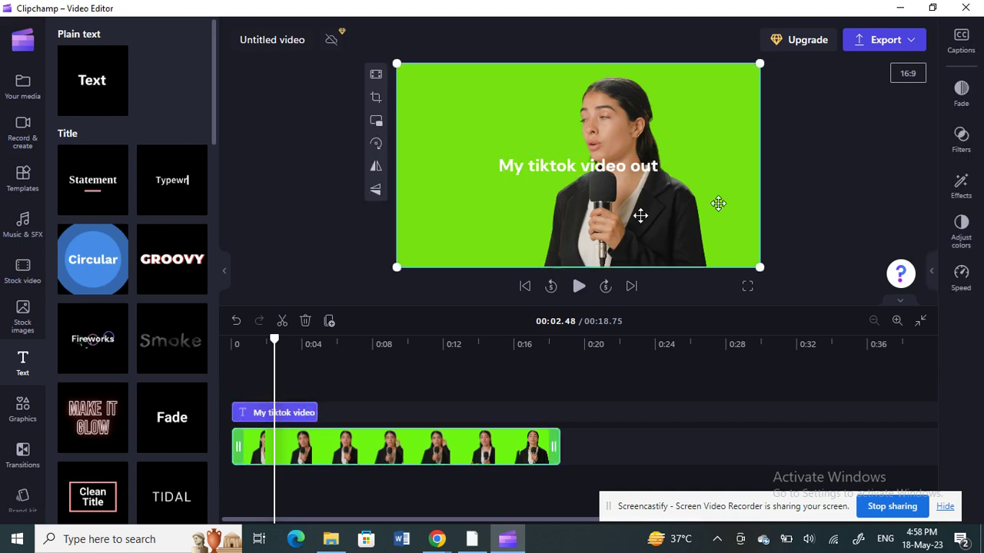
pyautogui.moveTo(560, 165); pyautogui.dragTo(516, 248)
pyautogui.click(517, 166)
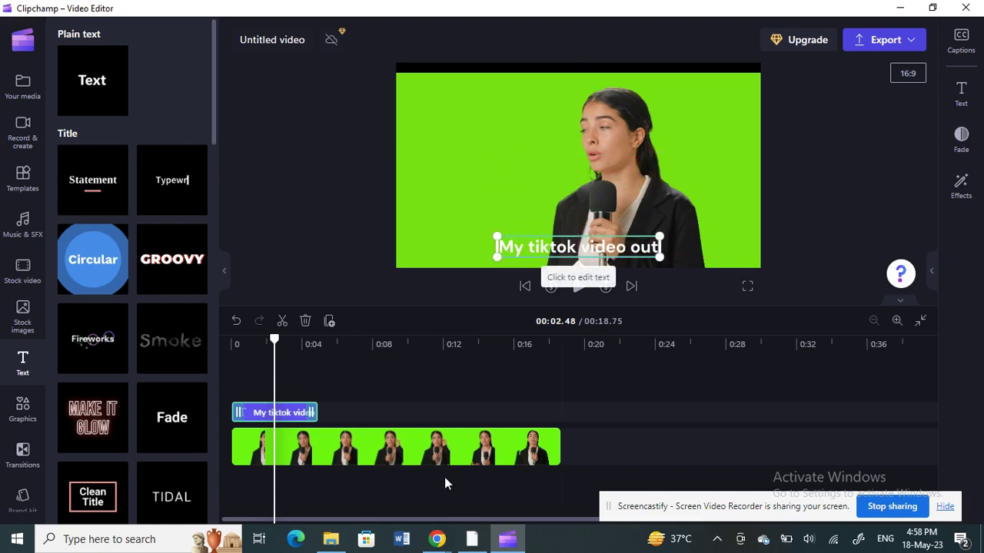
# Shorten the title clip so it covers only the video's opening seconds.
pyautogui.click(394, 399)
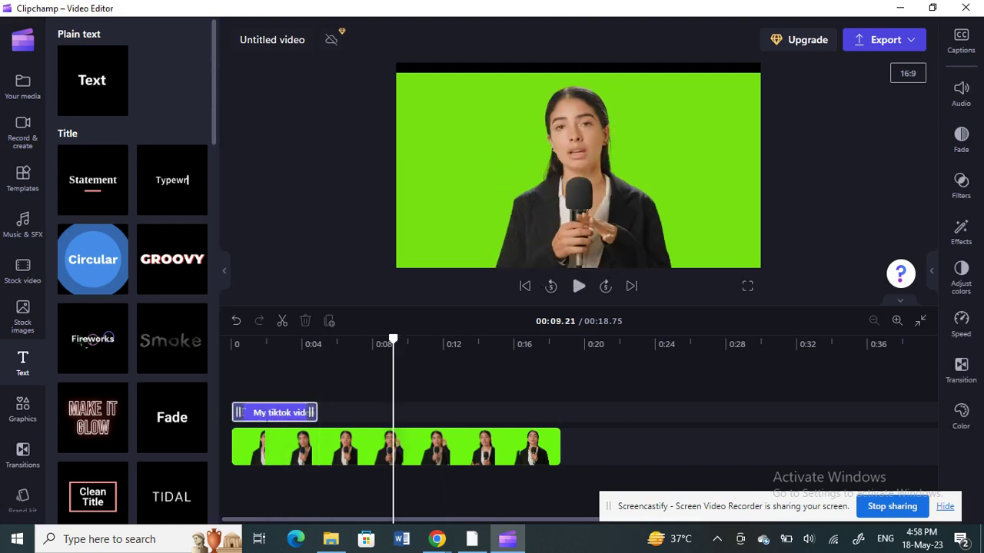
pyautogui.click(283, 413)
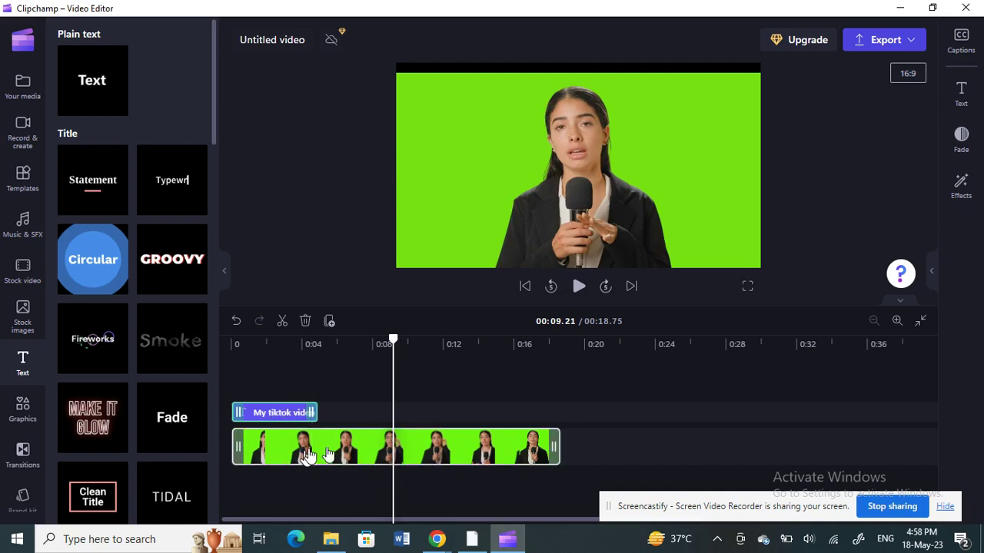
pyautogui.click(278, 455)
pyautogui.moveTo(269, 419)
pyautogui.mouseDown()
pyautogui.moveTo(266, 411)
pyautogui.moveTo(281, 413)
pyautogui.moveTo(261, 411)
pyautogui.moveTo(314, 413)
pyautogui.moveTo(257, 405)
pyautogui.mouseUp()
pyautogui.click(255, 405)
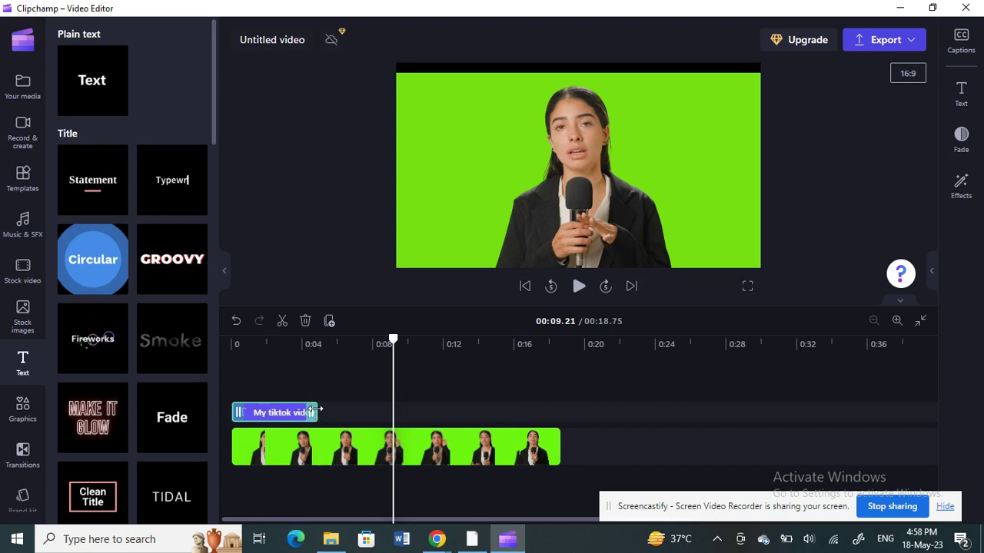
pyautogui.moveTo(313, 411); pyautogui.dragTo(302, 411)
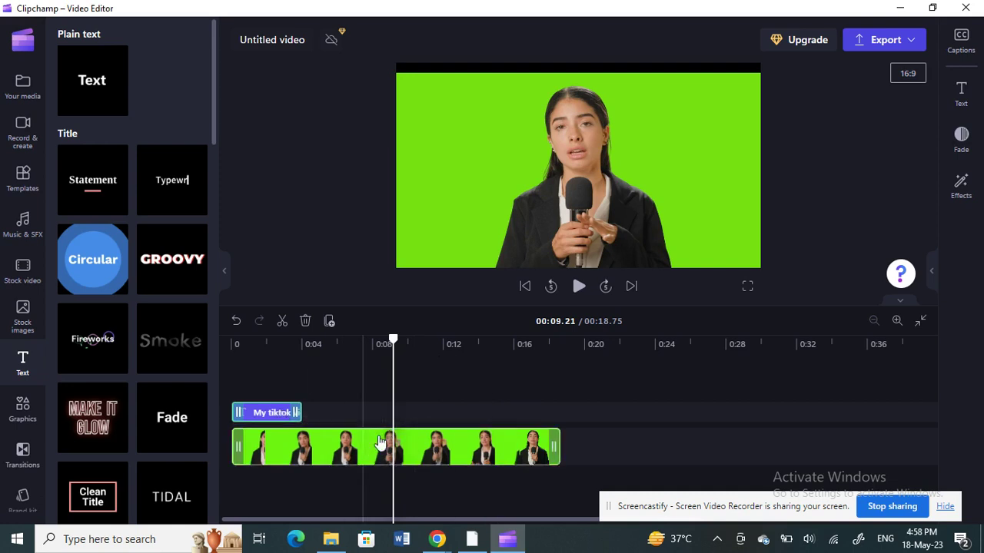
# Split the reporter clip at 00:07.09.
pyautogui.click(330, 449)
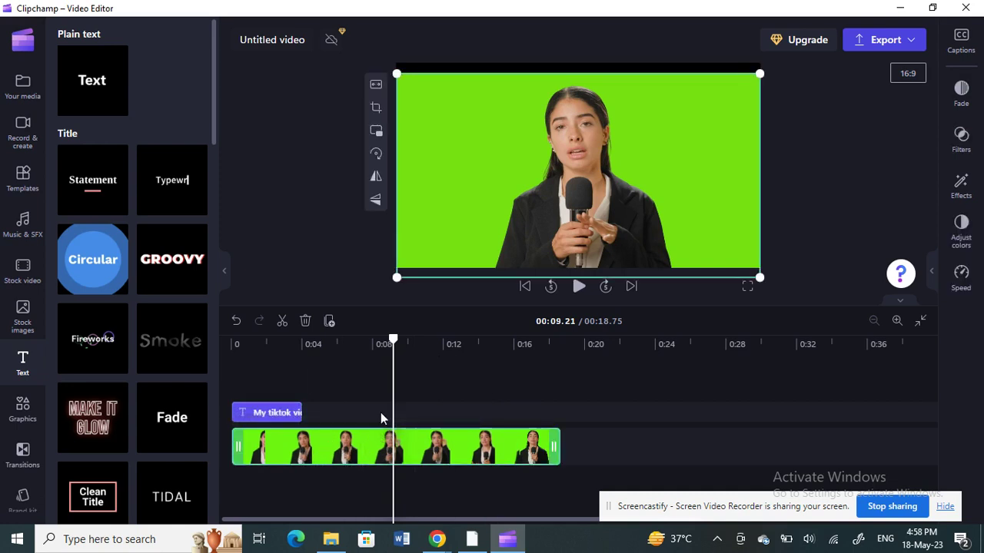
pyautogui.moveTo(373, 343)
pyautogui.mouseDown()
pyautogui.moveTo(345, 350)
pyautogui.moveTo(355, 351)
pyautogui.mouseUp()
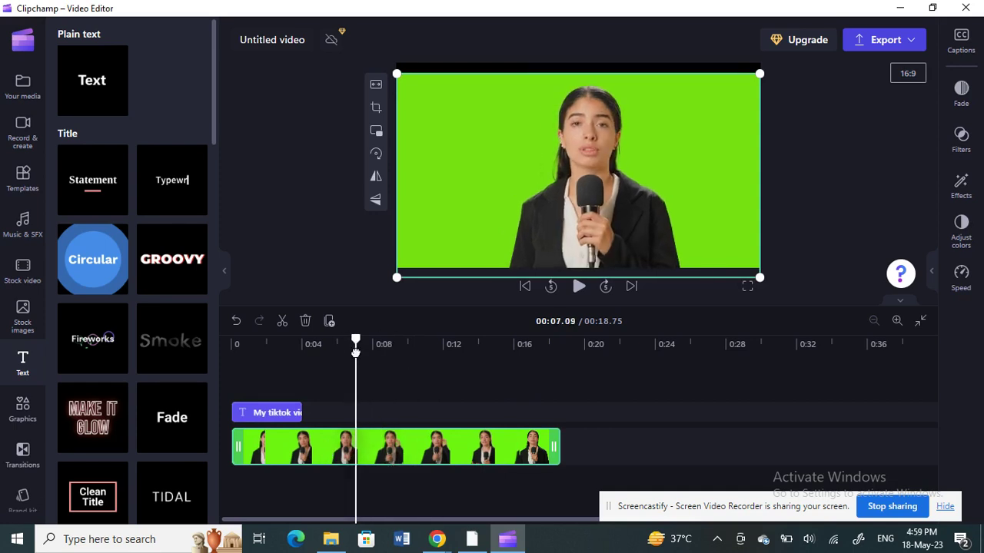
pyautogui.click(282, 320)
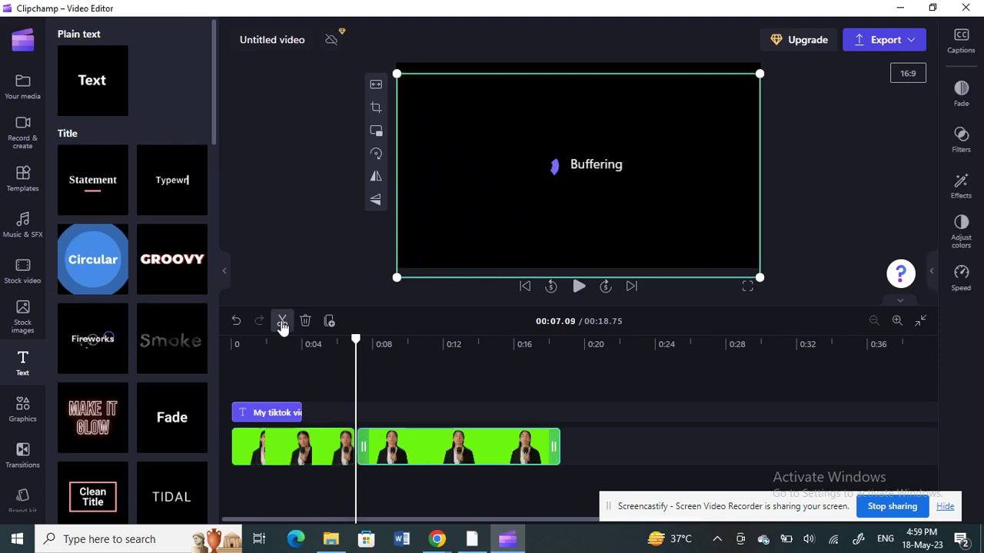
# Reposition the second piece, then slide it left to bring the total to 18.91 seconds.
pyautogui.click(329, 453)
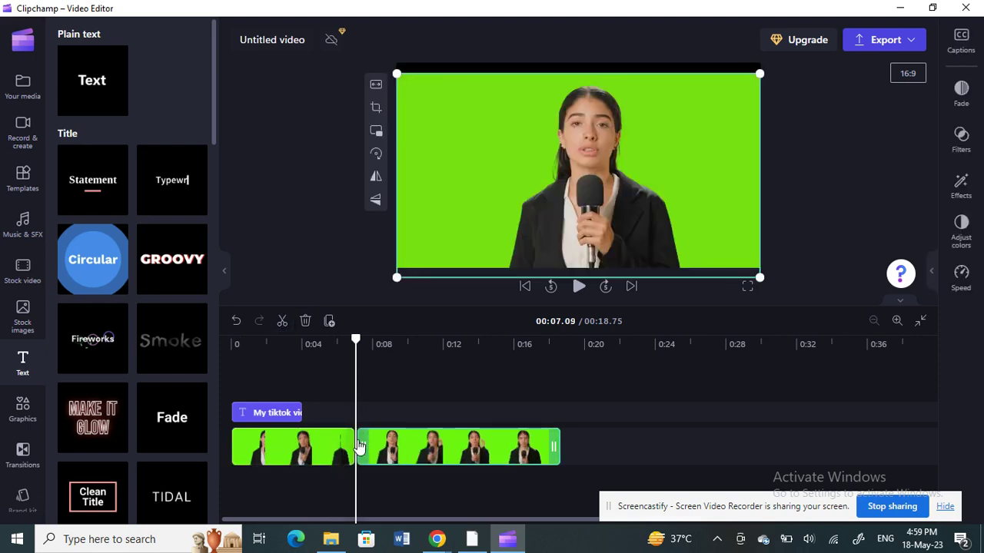
pyautogui.click(356, 443)
pyautogui.click(340, 452)
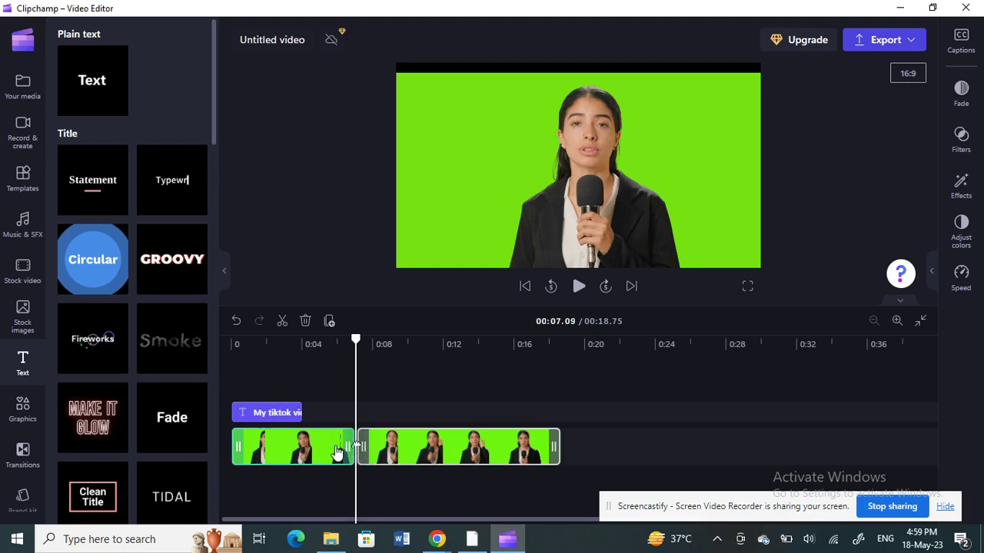
pyautogui.moveTo(369, 449)
pyautogui.mouseDown()
pyautogui.moveTo(392, 444)
pyautogui.moveTo(374, 454)
pyautogui.mouseUp()
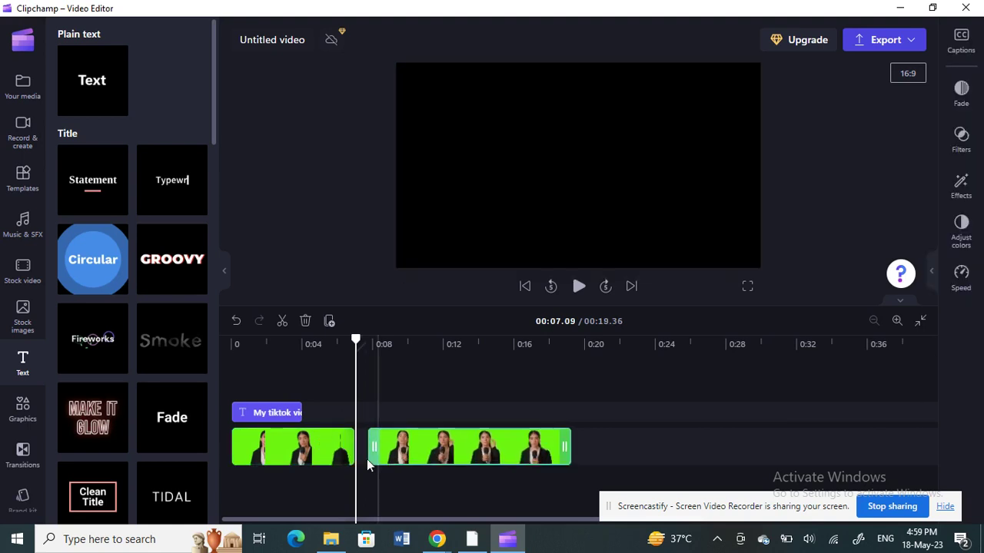
pyautogui.click(359, 448)
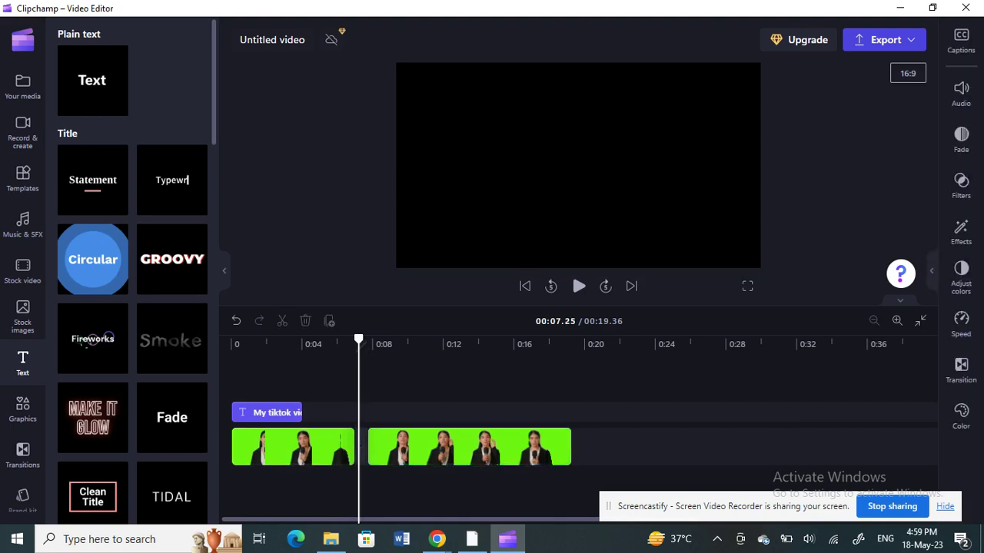
pyautogui.click(345, 445)
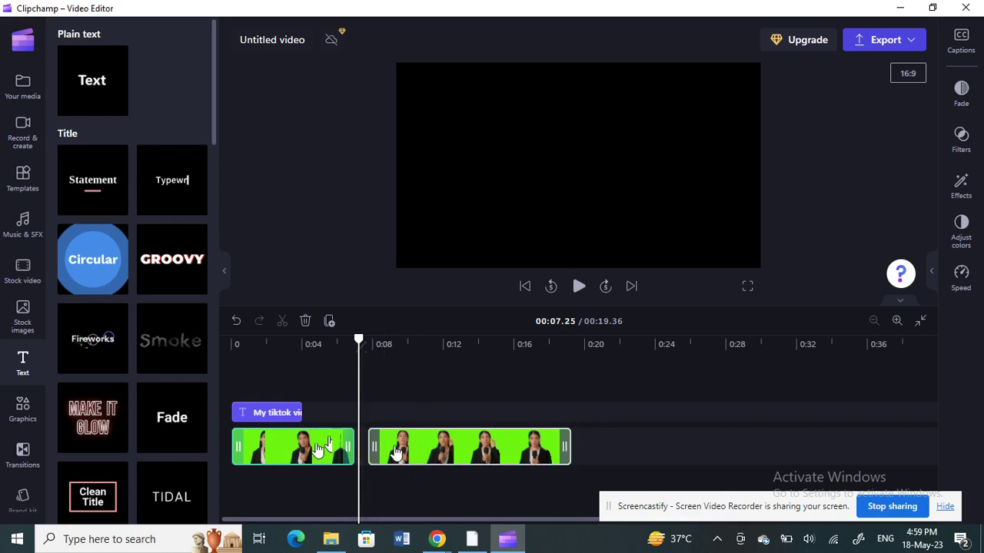
pyautogui.moveTo(395, 448); pyautogui.dragTo(388, 448)
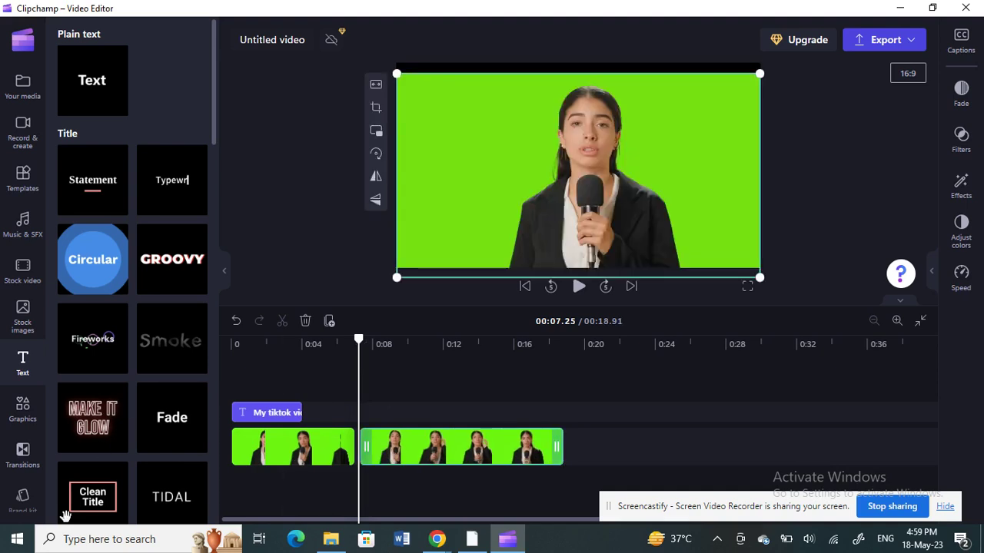
pyautogui.click(304, 456)
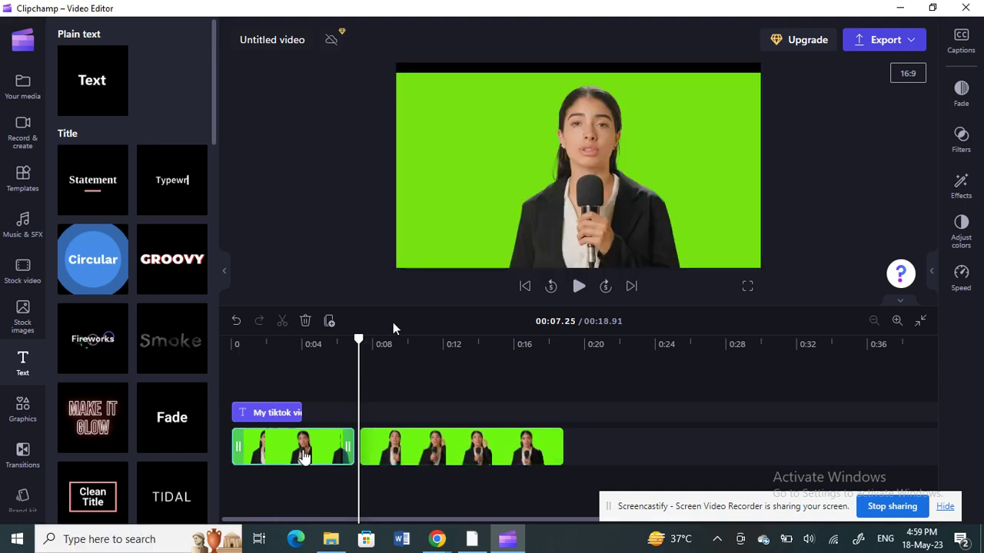
# Try the 35mm filter at raised intensity on the first clip, then remove it.
pyautogui.click(963, 143)
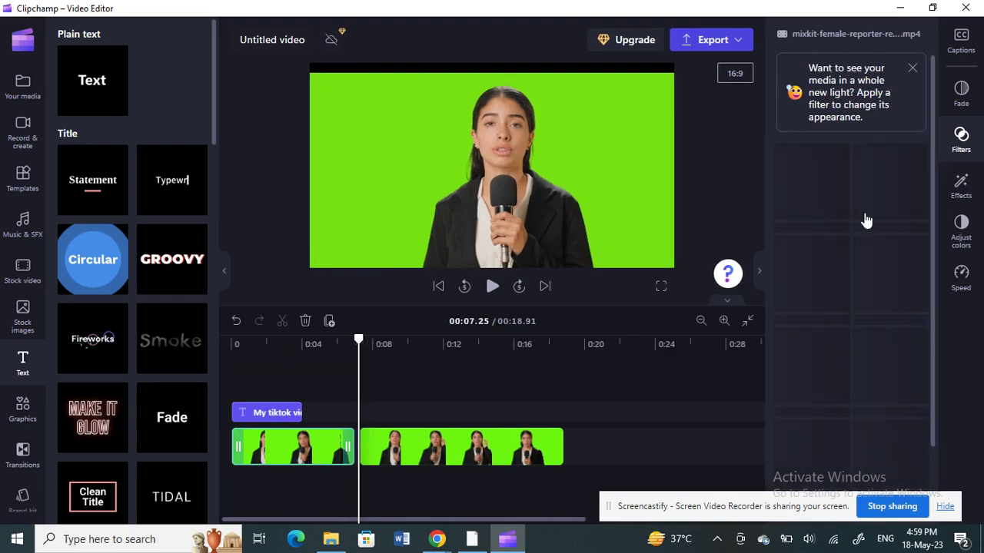
pyautogui.scroll(-2, 836, 346)
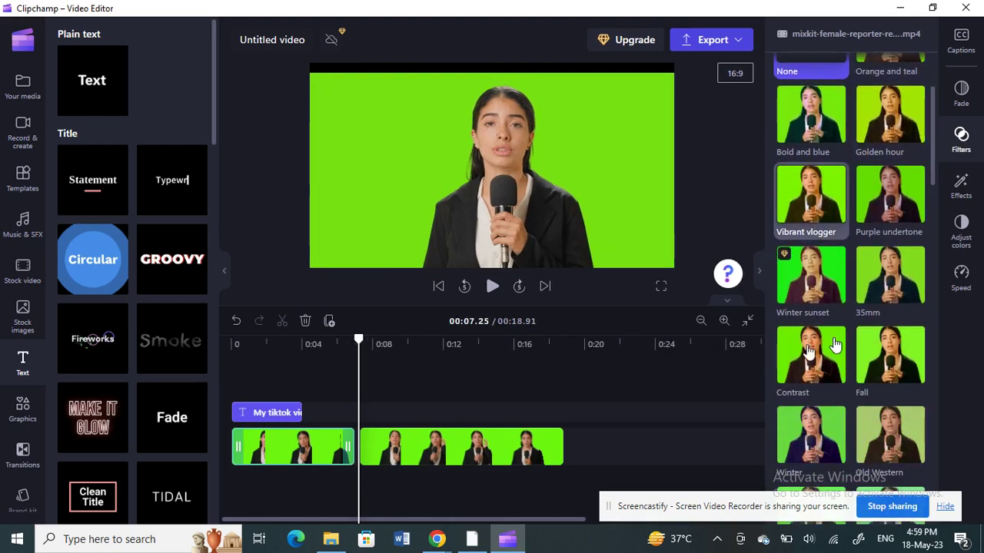
pyautogui.scroll(-2, 830, 346)
pyautogui.scroll(1, 871, 326)
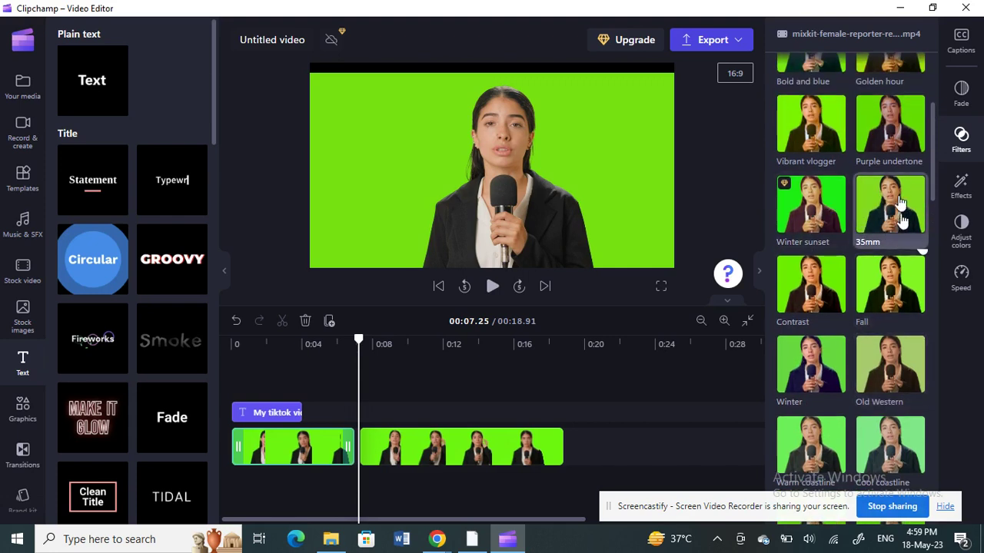
pyautogui.click(897, 219)
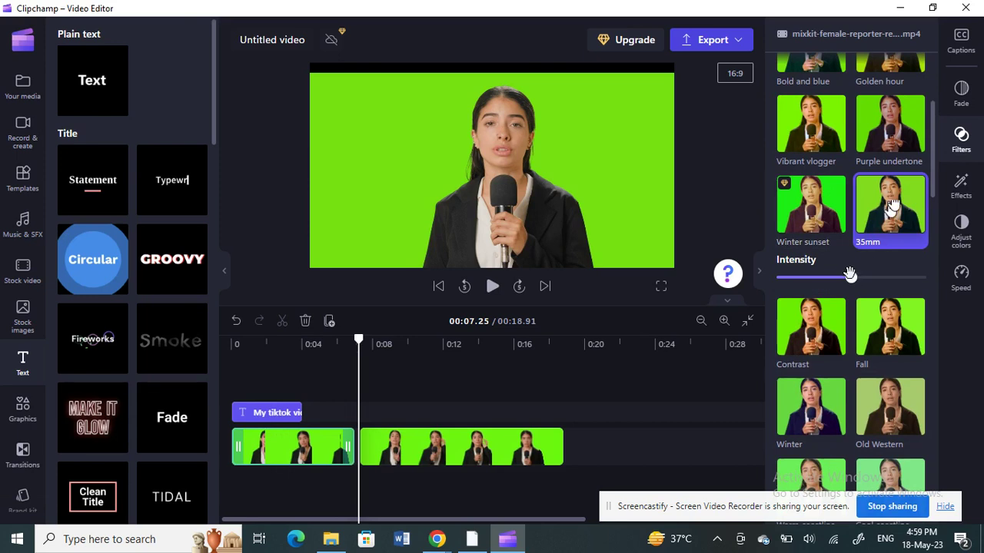
pyautogui.moveTo(850, 275); pyautogui.dragTo(867, 277)
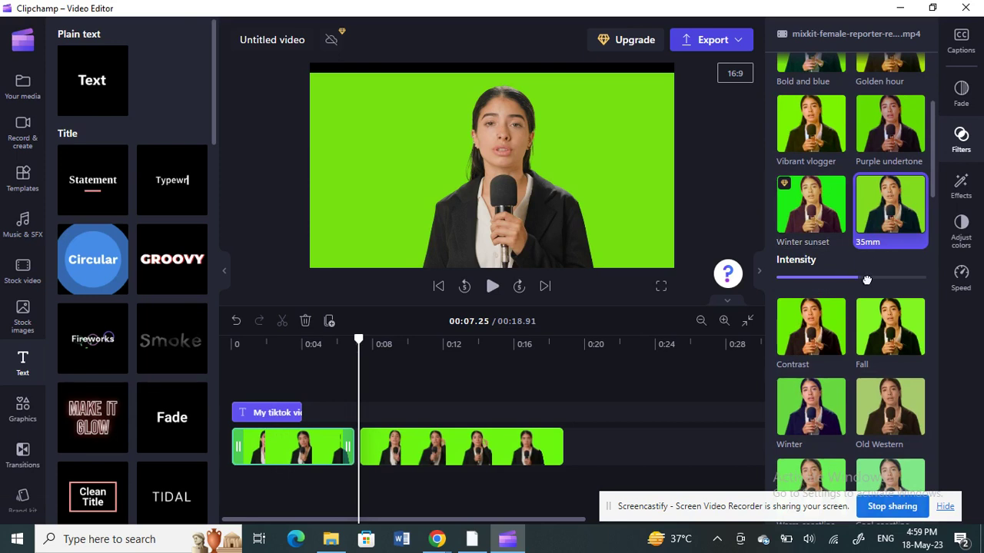
pyautogui.click(297, 449)
pyautogui.click(889, 204)
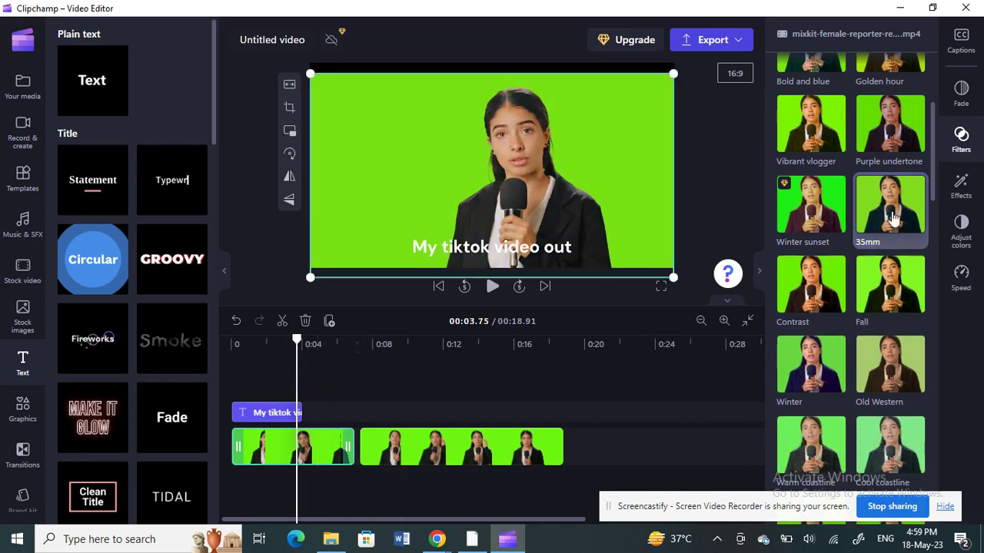
pyautogui.click(474, 448)
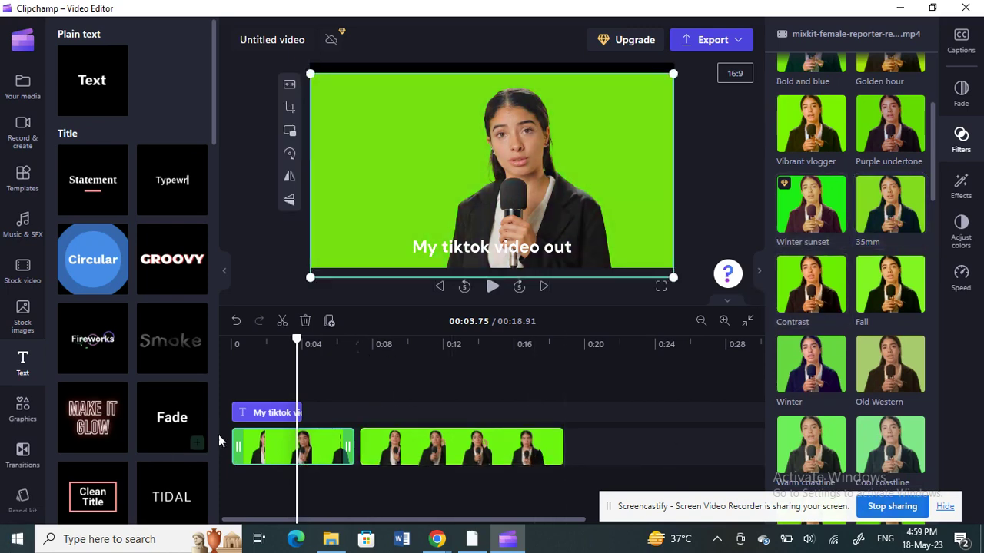
pyautogui.click(427, 458)
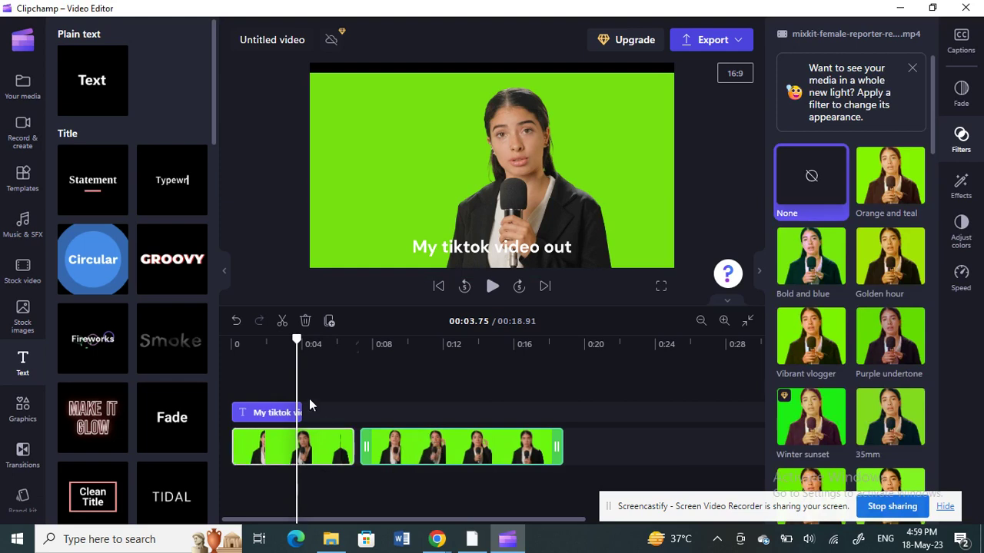
# Butt the clips together and join them with a 1.79-second Barn doors - horizontal transition.
pyautogui.moveTo(387, 446); pyautogui.dragTo(383, 443)
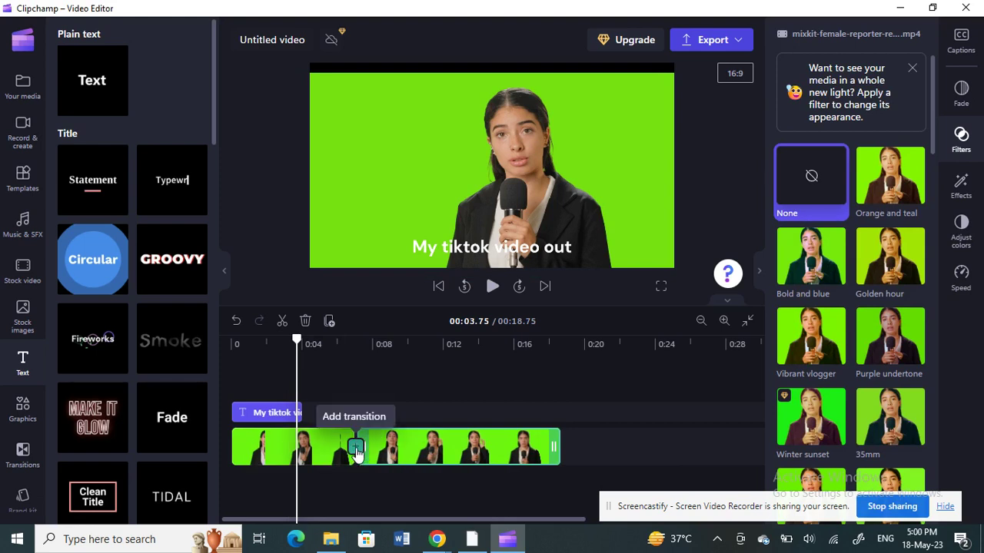
pyautogui.click(355, 449)
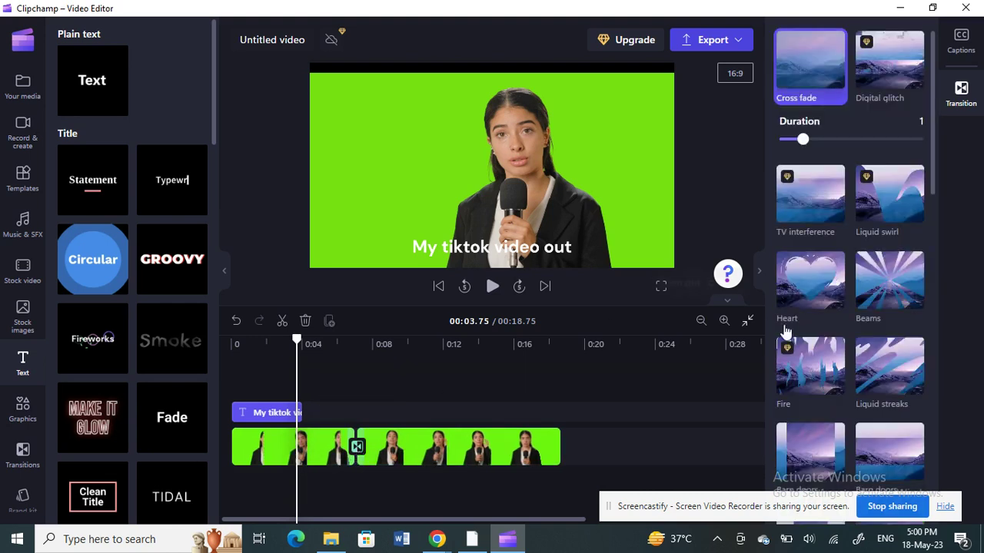
pyautogui.scroll(-2, 879, 285)
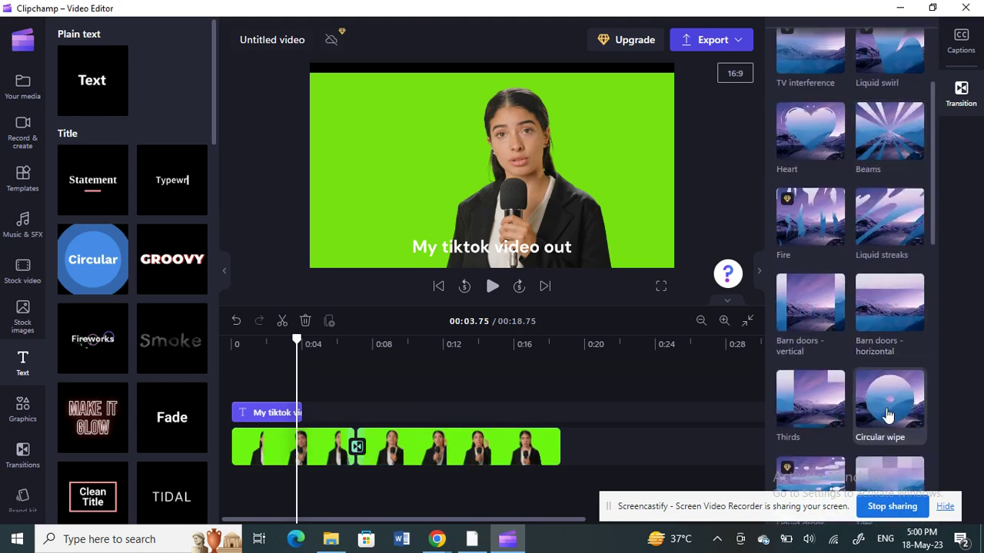
pyautogui.click(885, 322)
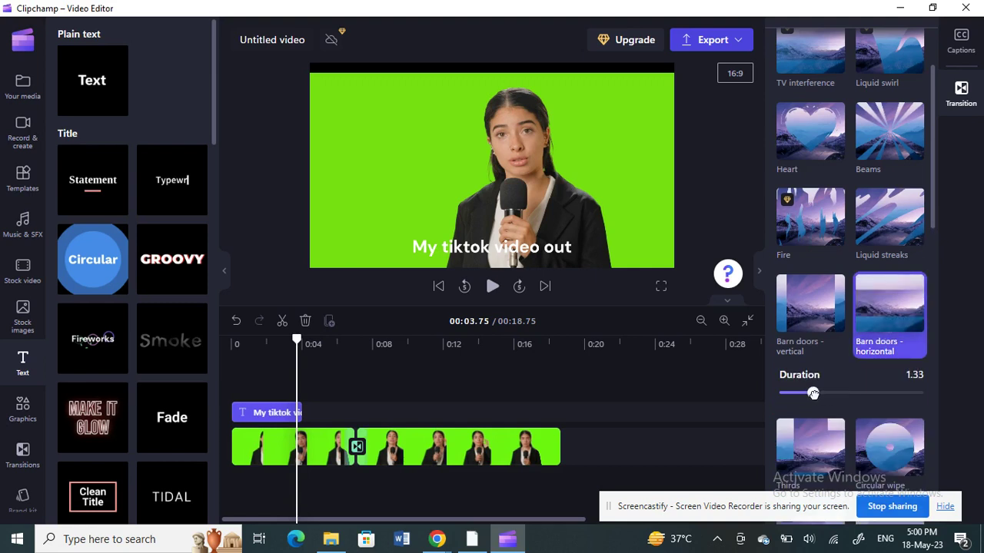
pyautogui.moveTo(813, 394); pyautogui.dragTo(826, 394)
# Apply the Slow zoom effect to the second reporter clip.
pyautogui.click(335, 452)
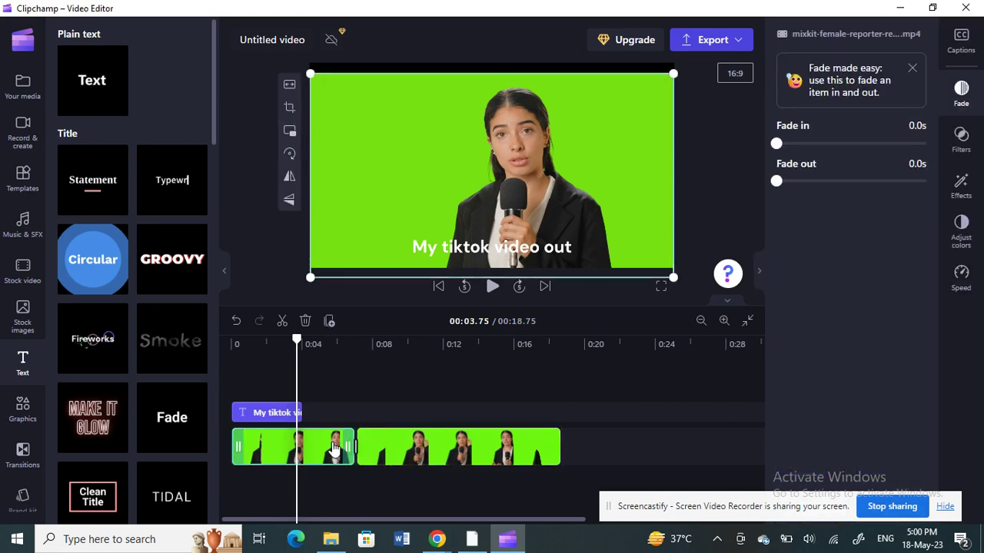
pyautogui.click(440, 453)
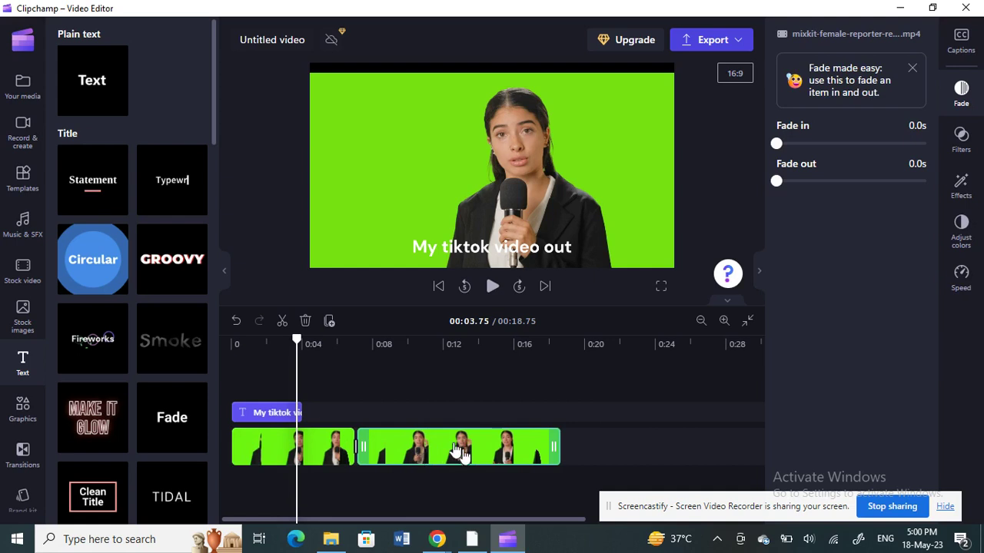
pyautogui.click(960, 186)
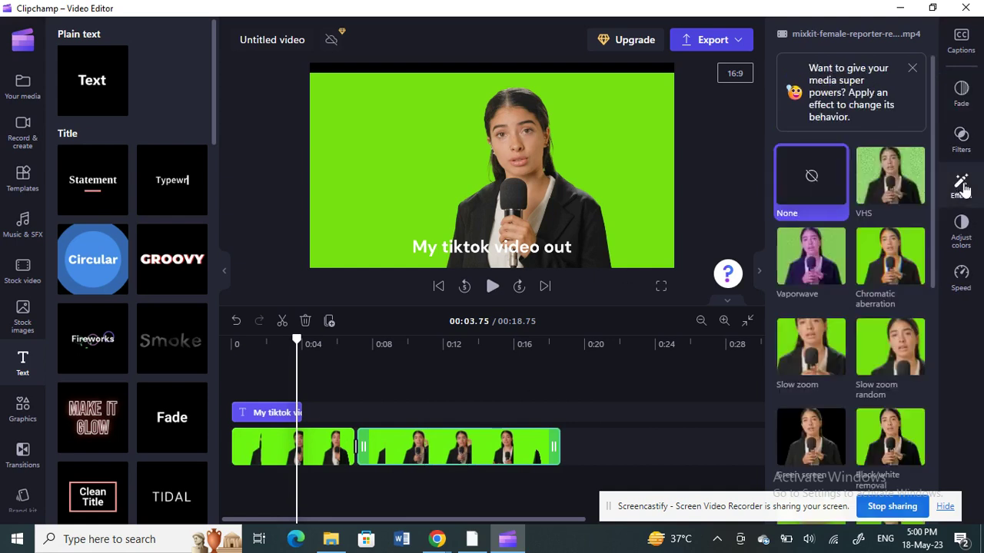
pyautogui.scroll(-1, 822, 292)
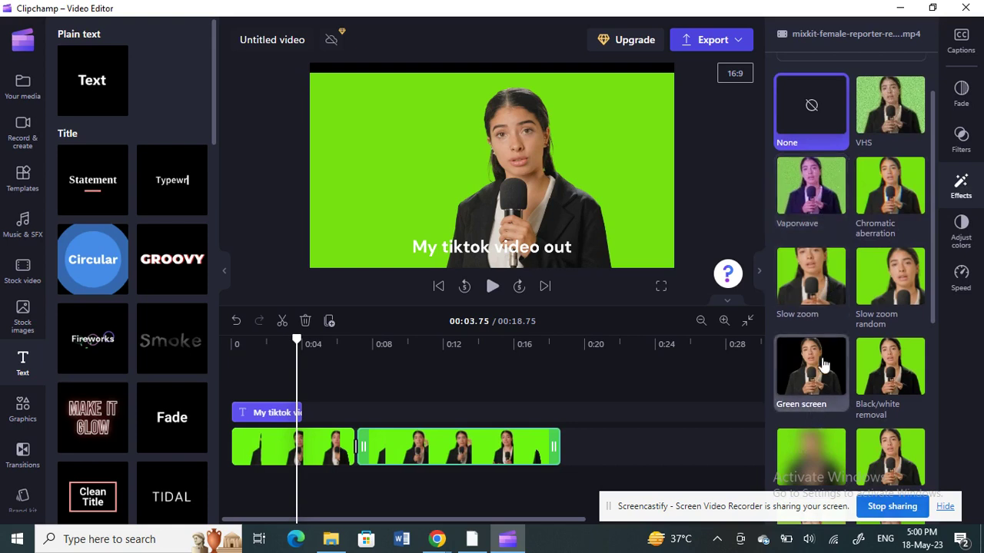
pyautogui.click(808, 284)
pyautogui.click(807, 284)
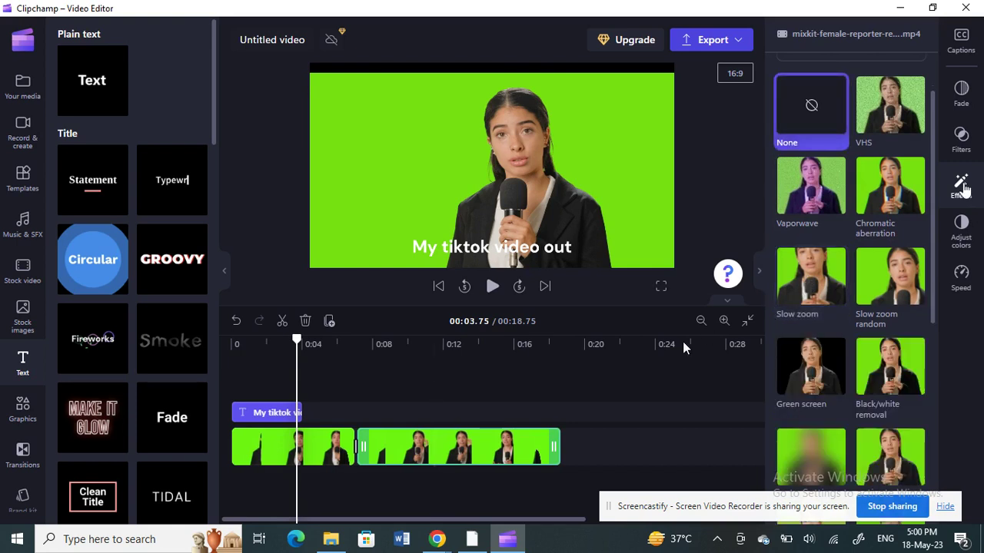
pyautogui.click(821, 286)
# Select the first clip and bring the Your media library back into view.
pyautogui.click(336, 440)
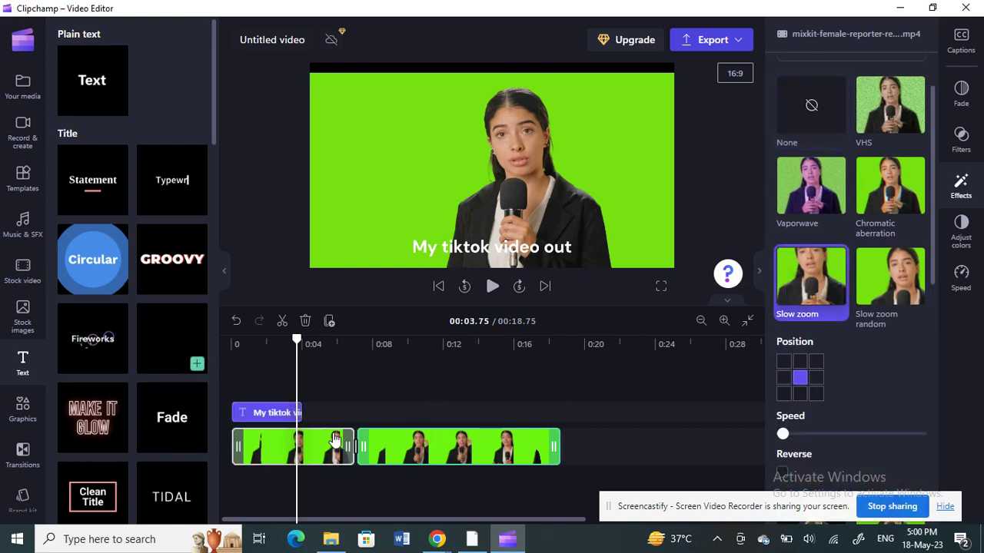
pyautogui.click(324, 444)
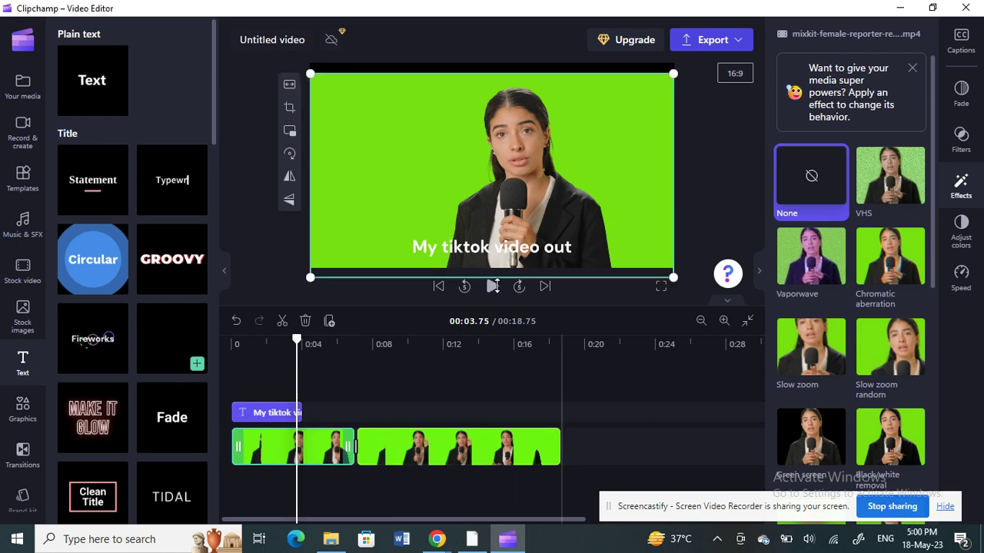
pyautogui.click(26, 86)
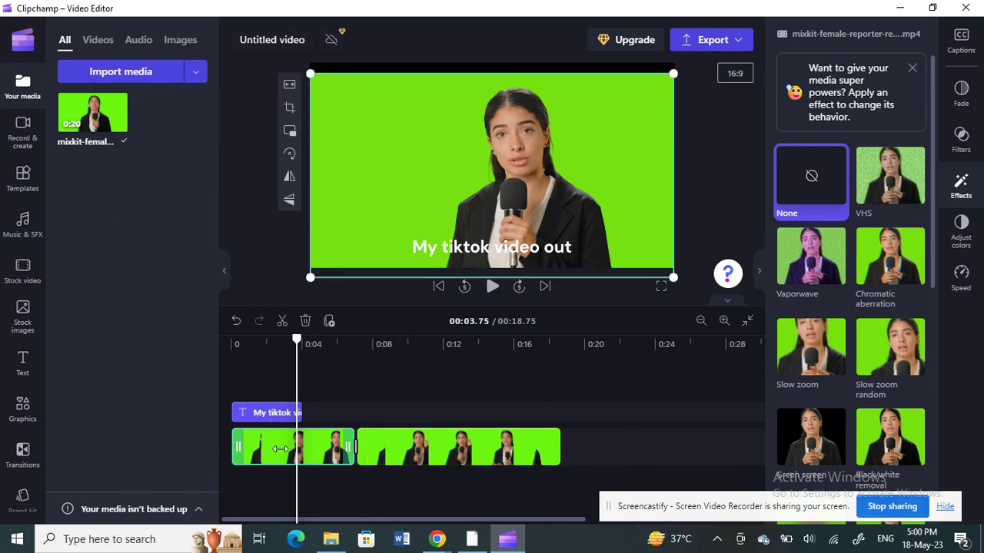
# Play the edited video from 0:00 and pause it around 00:15.
pyautogui.moveTo(297, 343); pyautogui.dragTo(231, 343)
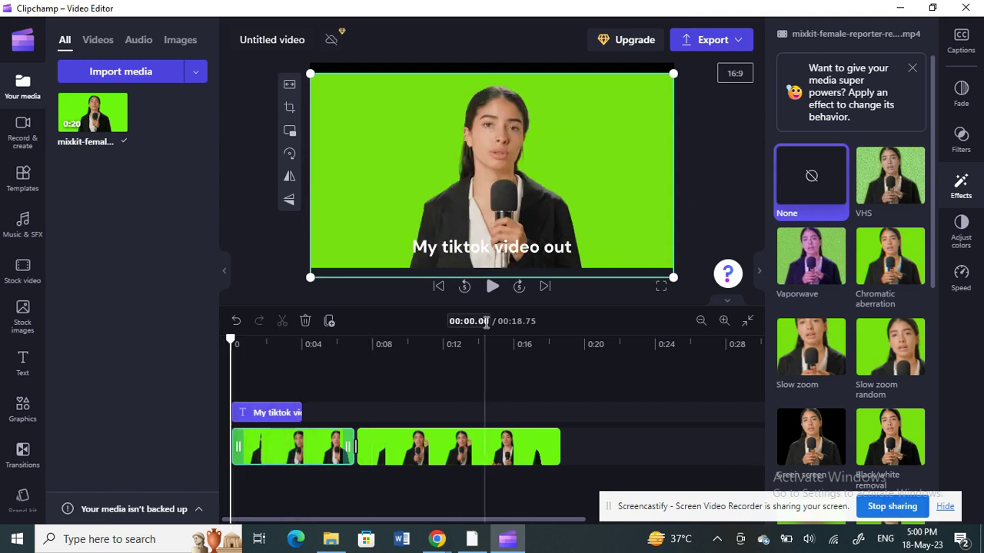
pyautogui.click(492, 288)
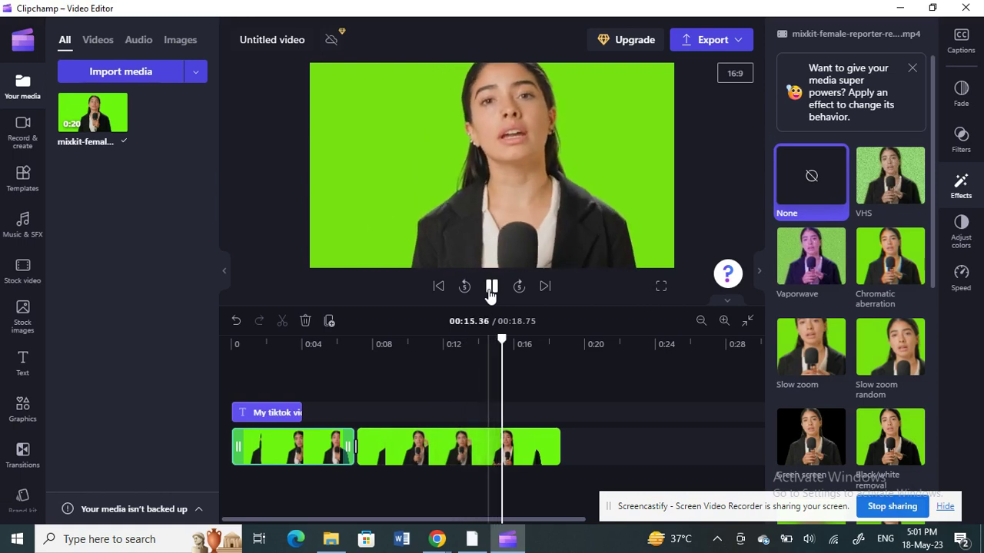
pyautogui.click(490, 288)
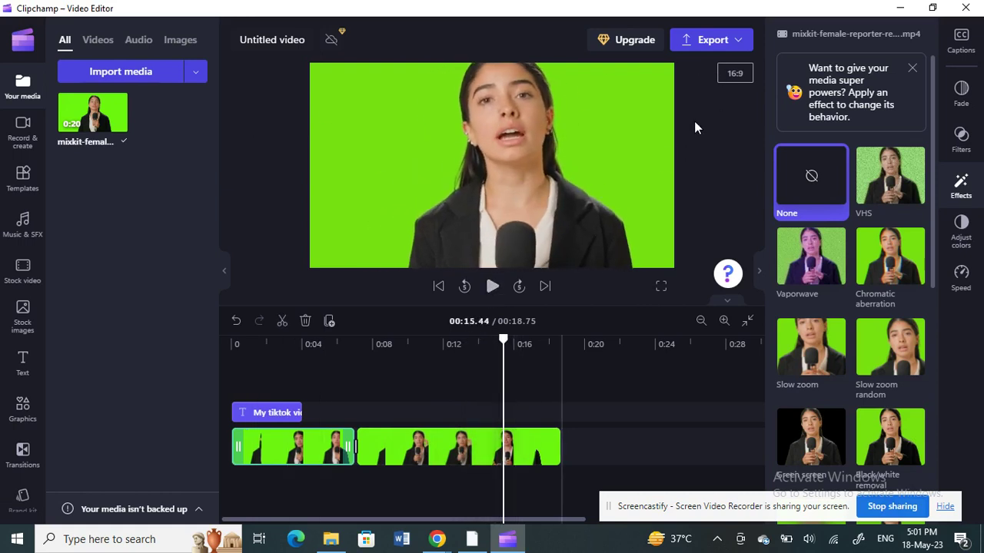
pyautogui.click(705, 45)
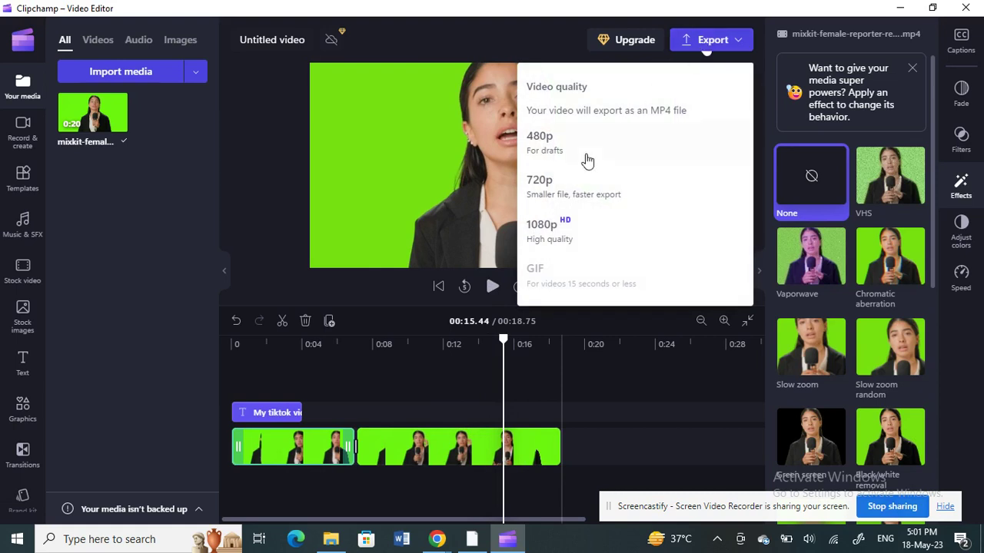
pyautogui.click(260, 168)
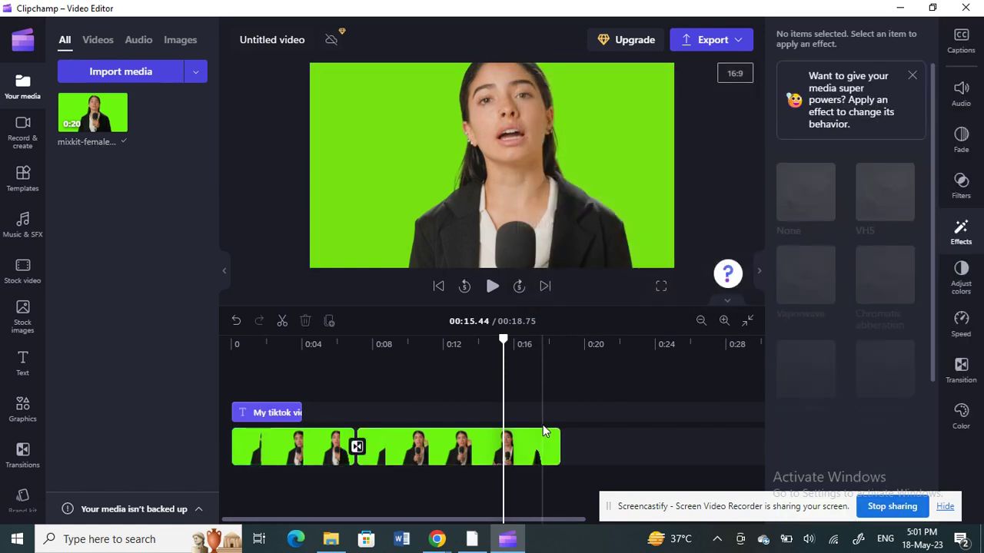